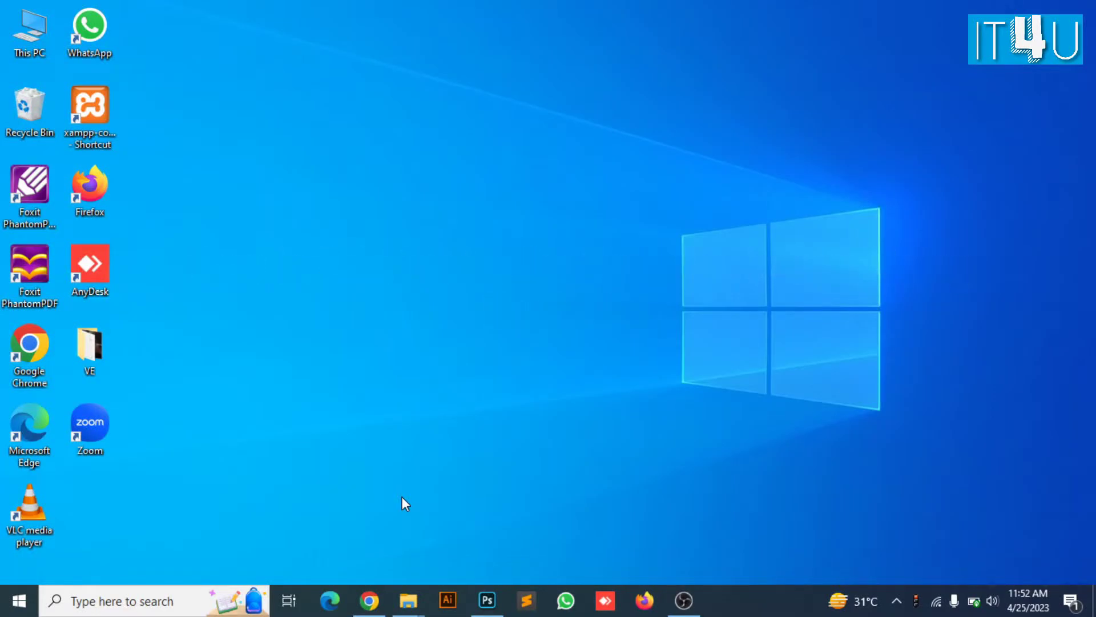
- Bring the Chiili.jpg document back on screen and select the Type tool
left_click(487, 600)
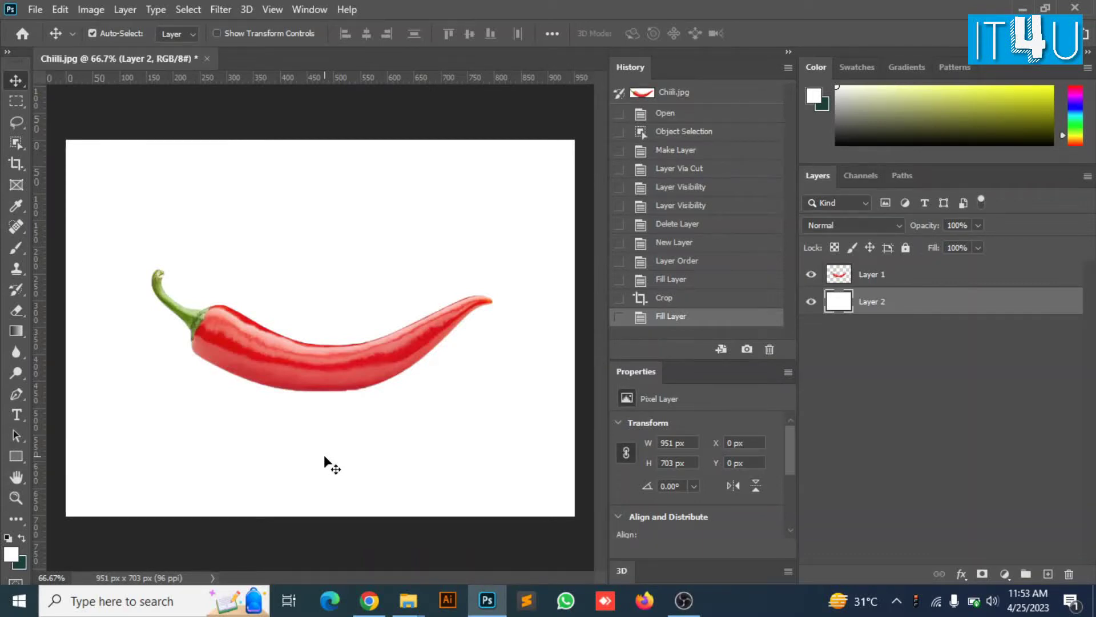
left_click(17, 414)
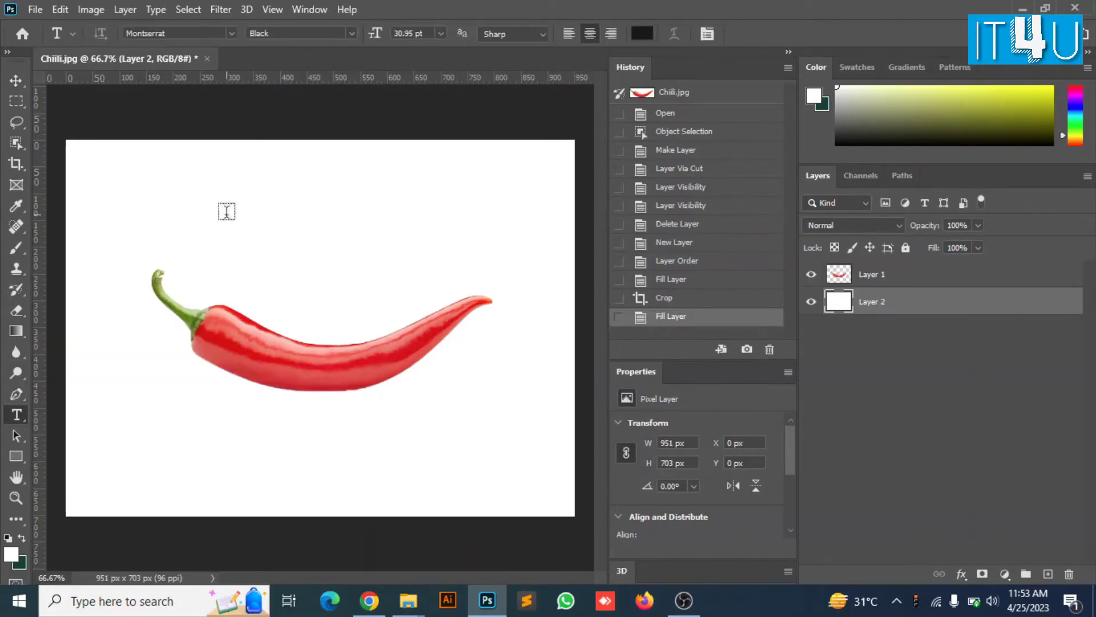
- Type SPICY above the chilli, enlarging and positioning it with Free Transform
left_click(227, 212)
type("SPICY")
key("ctrl+t")
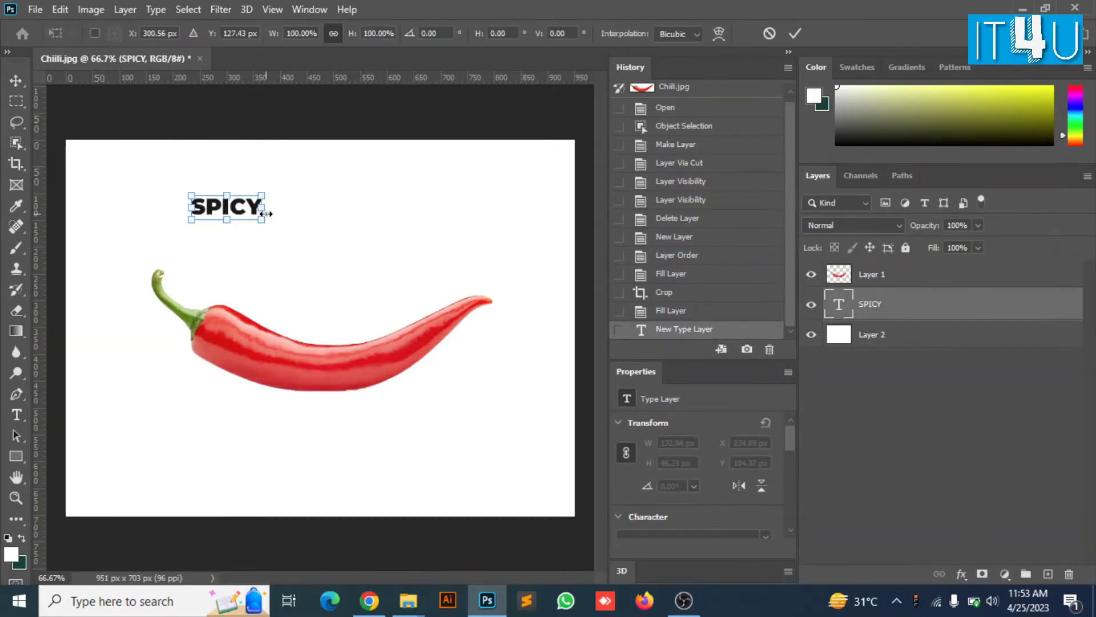
left_click_drag(265, 221, 306, 240)
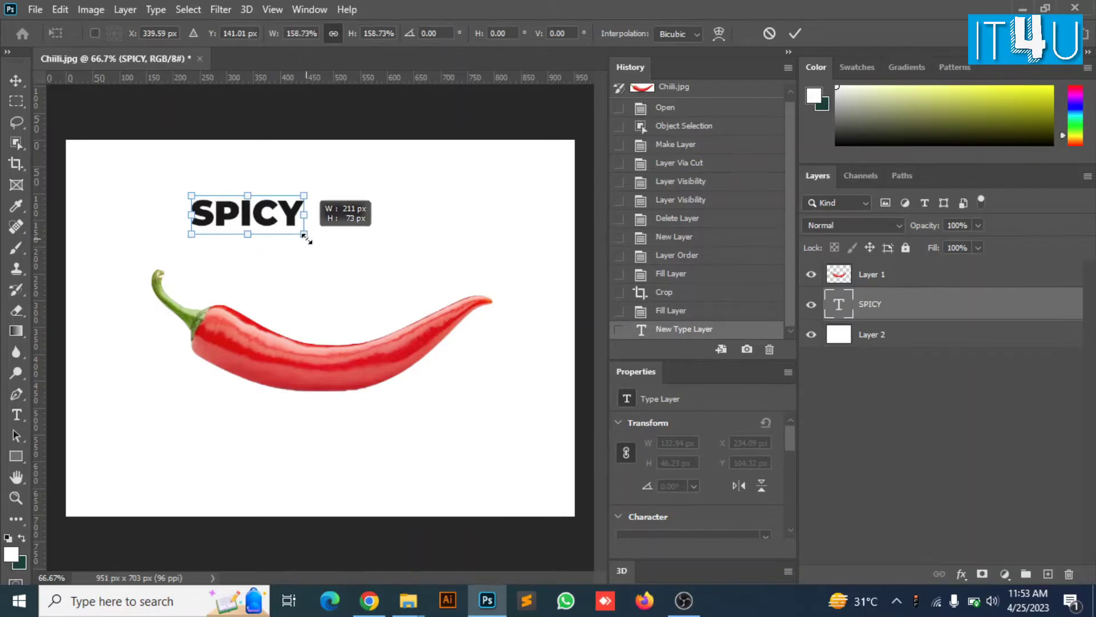
left_click_drag(302, 306, 320, 283)
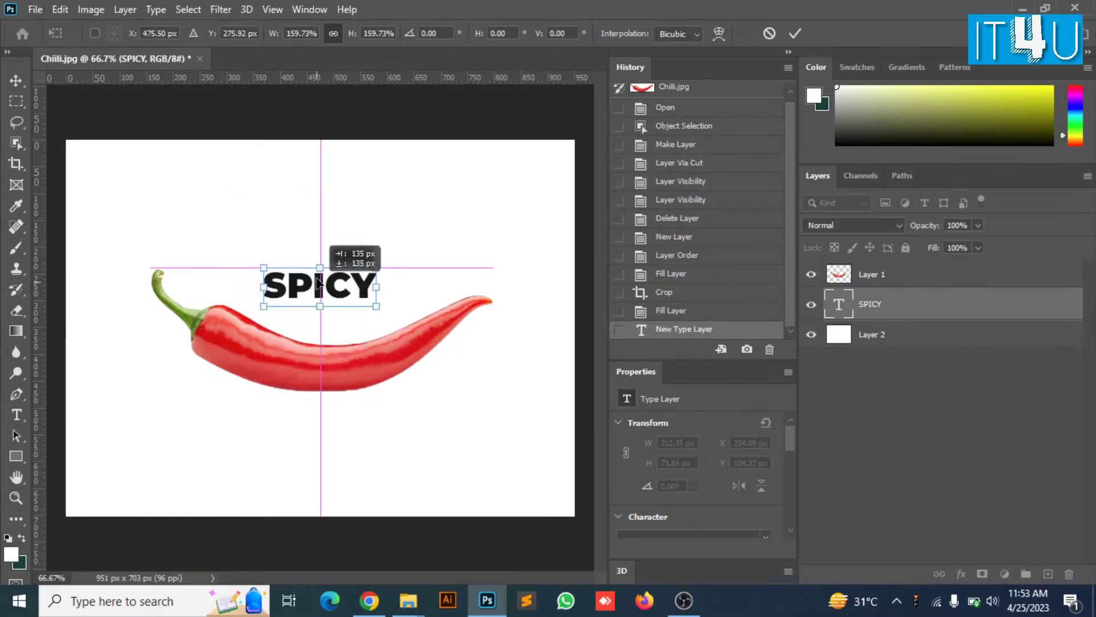
left_click_drag(319, 283, 310, 277)
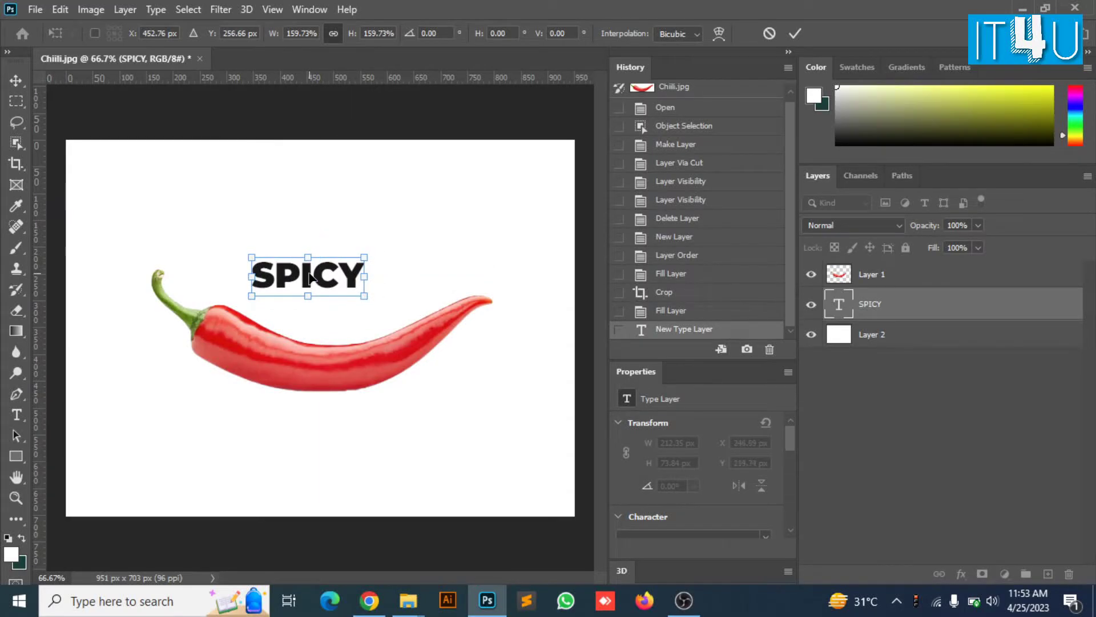
left_click(797, 34)
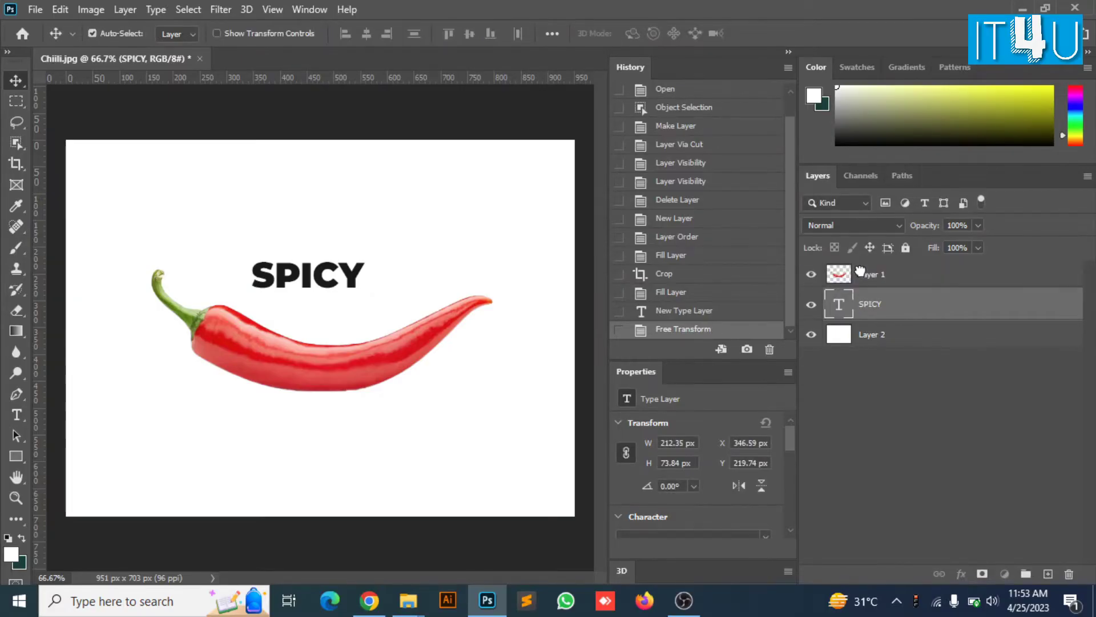
left_click_drag(867, 308, 861, 270)
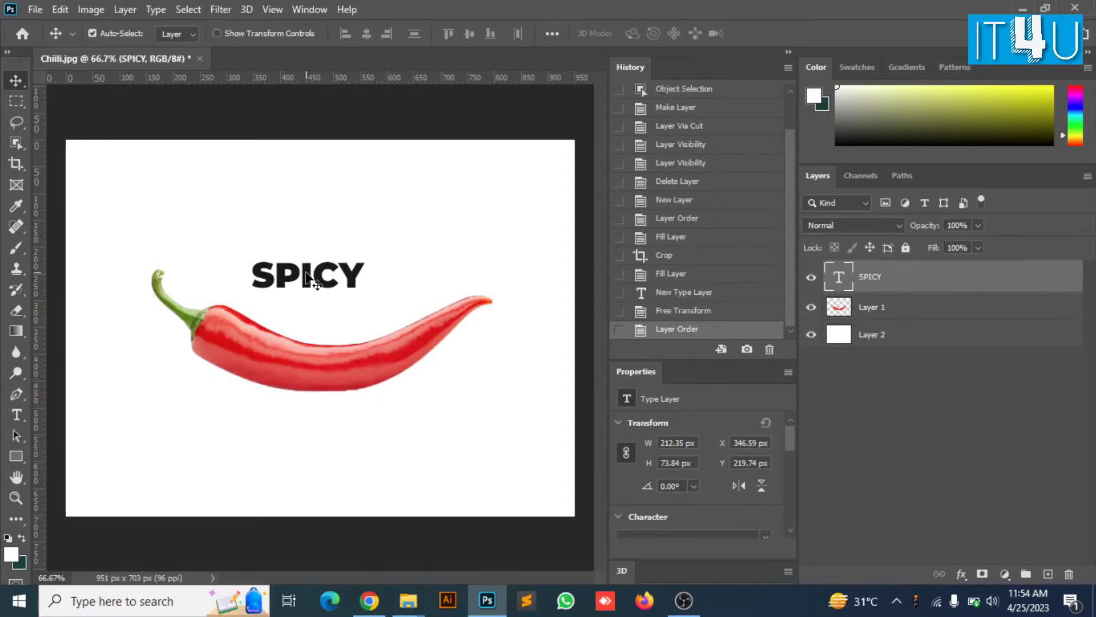
- Move SPICY higher above the chilli and bring up its layer context menu
left_click_drag(306, 273, 328, 224)
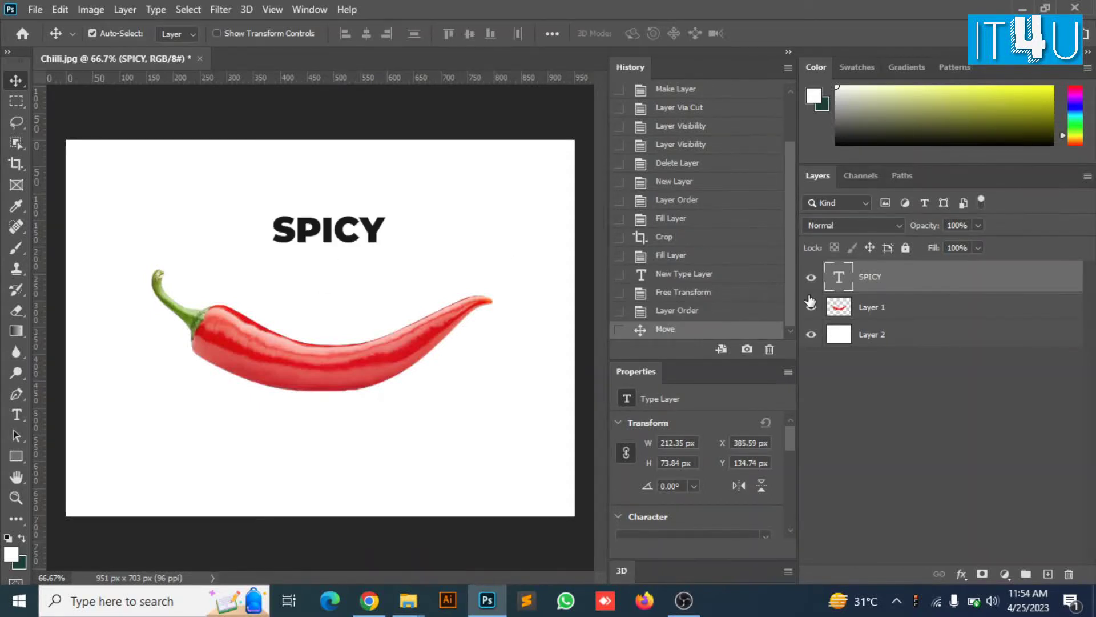
right_click(879, 288)
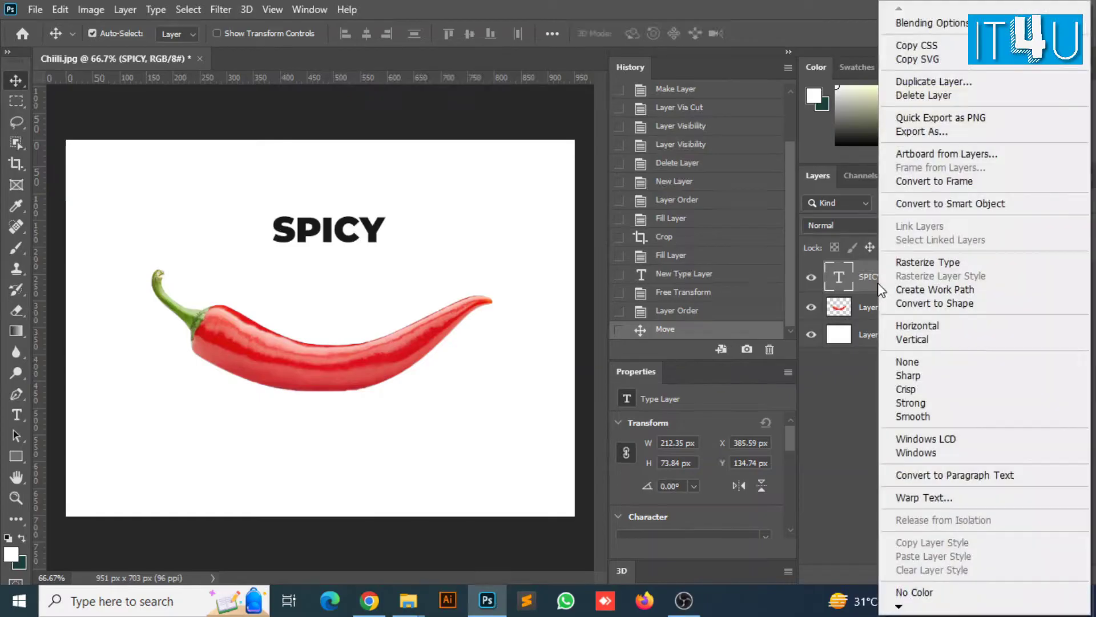
- Convert the SPICY type layer to a shape and drag it down onto the chilli
left_click(920, 306)
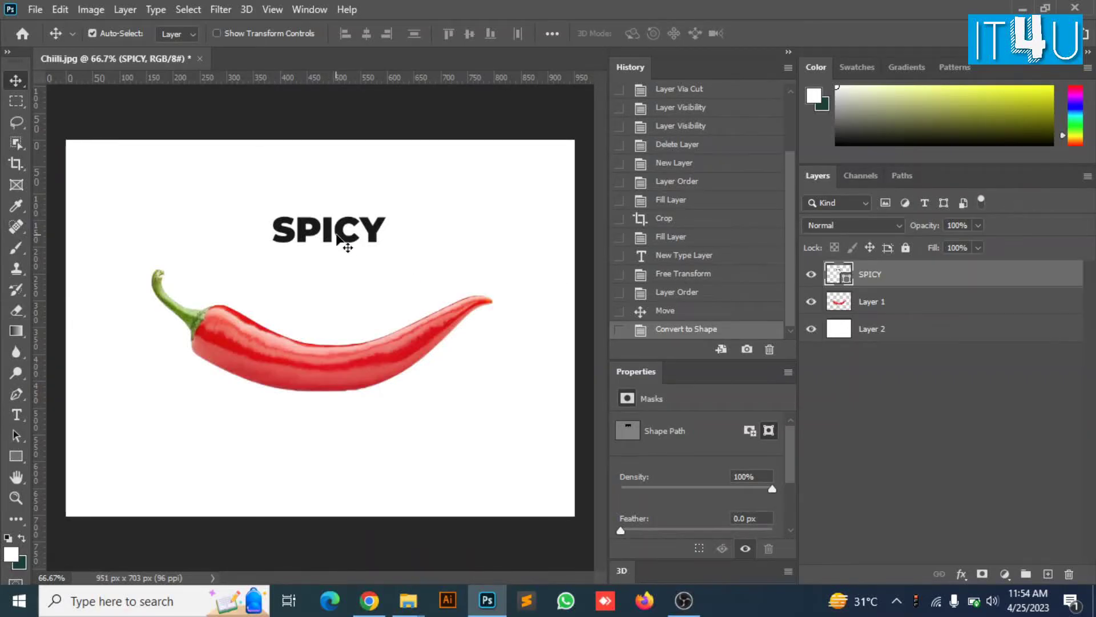
left_click_drag(339, 235, 328, 360)
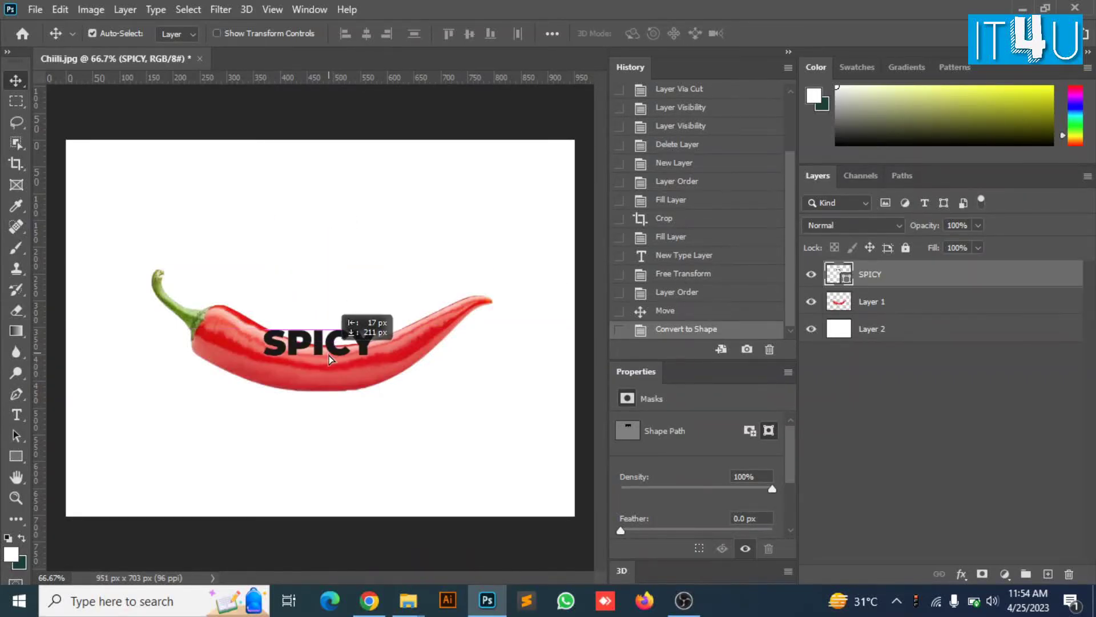
- Nudge SPICY onto the chilli's body and stretch it wider and taller with Free Transform
left_click_drag(327, 360, 326, 365)
key("ctrl+t")
left_click_drag(376, 364, 396, 364)
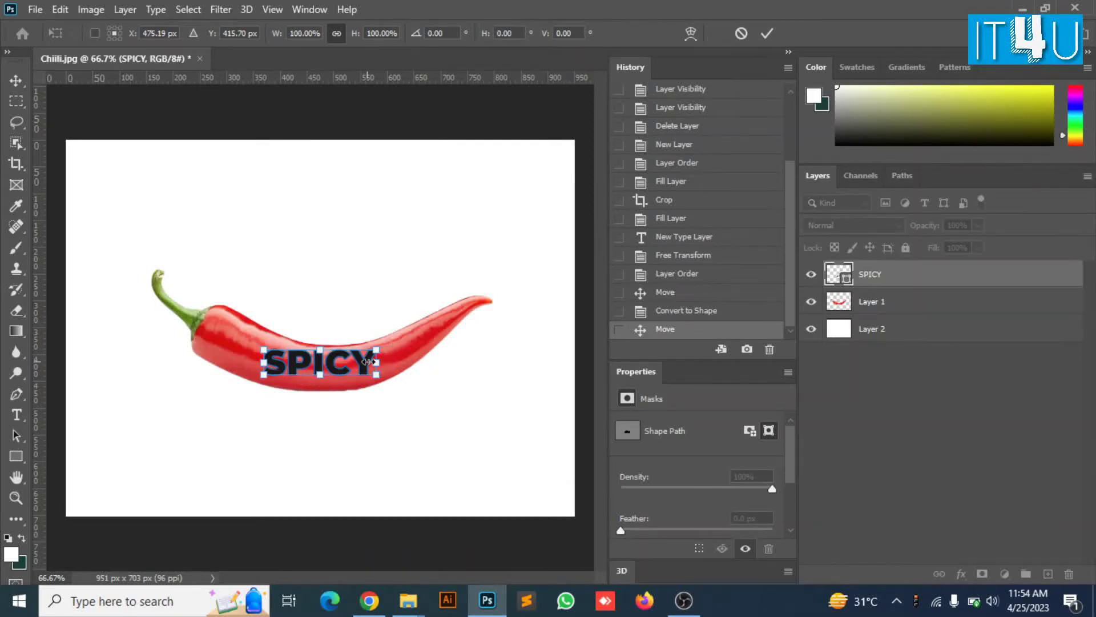
mouse_move(395, 364)
left_mouse_down()
mouse_move(331, 379)
mouse_move(331, 393)
left_mouse_up()
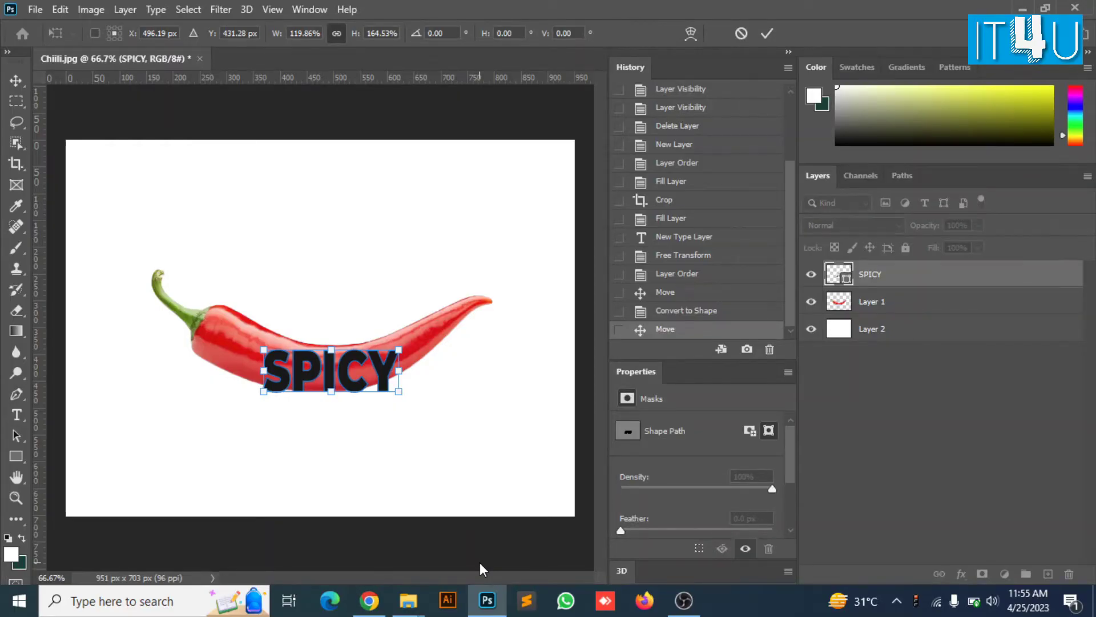
- Warp SPICY to follow the chilli's bend and load the letter outlines as a selection
right_click(333, 367)
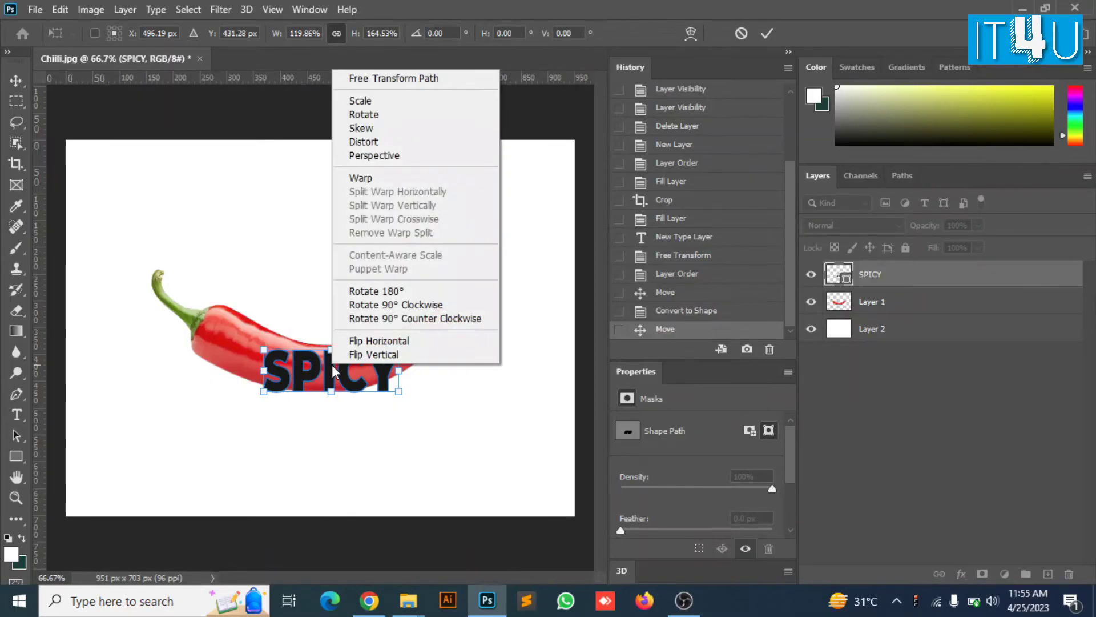
left_click(382, 179)
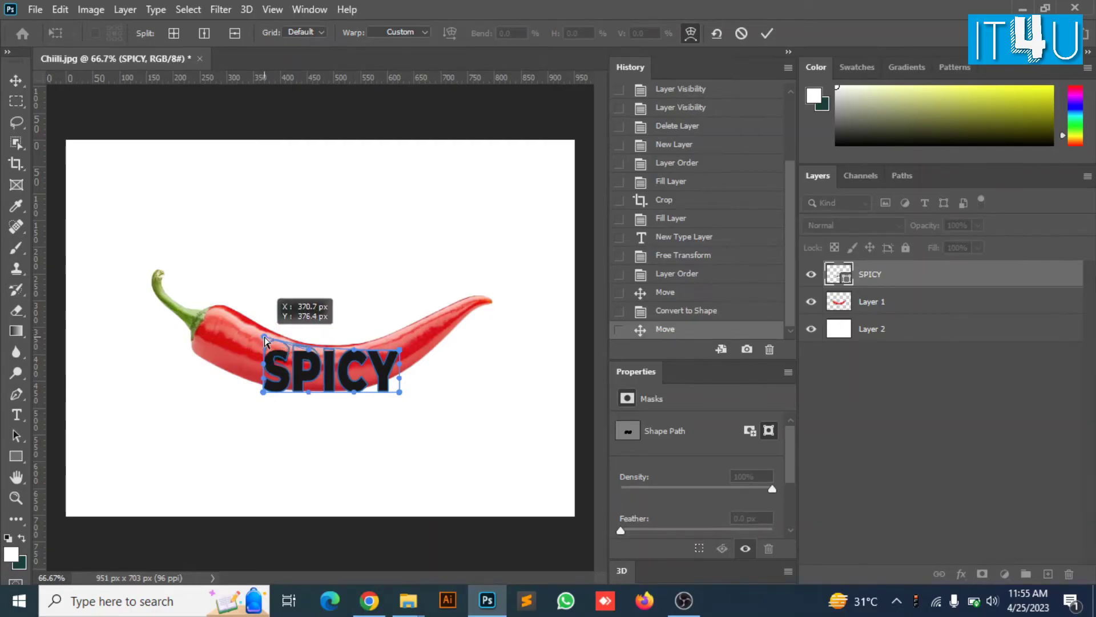
left_click_drag(263, 350, 263, 335)
left_click_drag(264, 393, 263, 385)
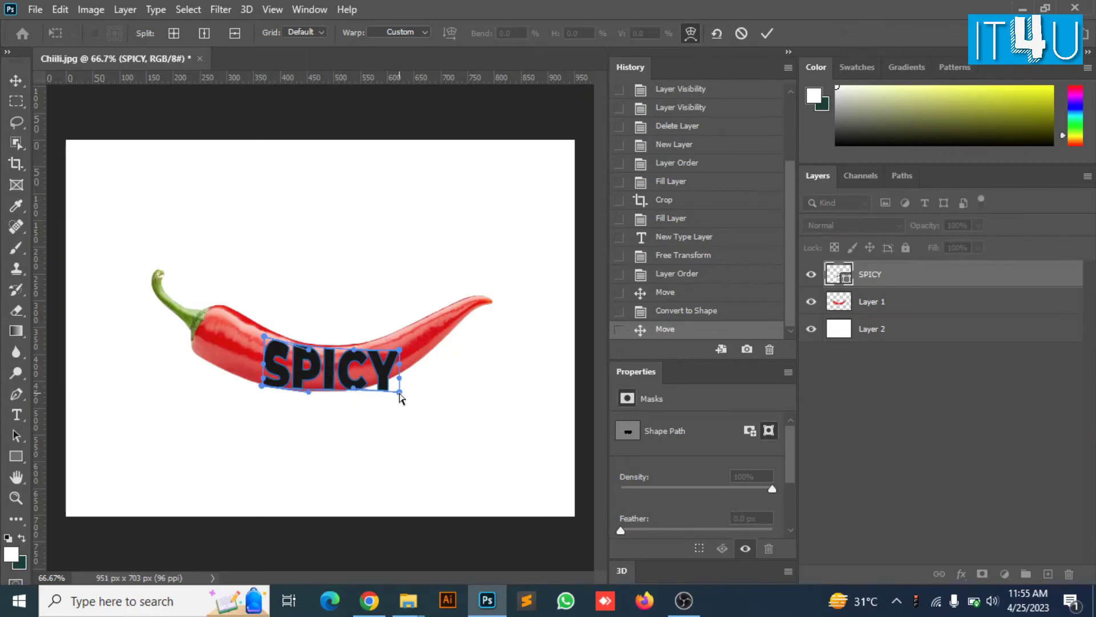
left_click_drag(399, 392, 400, 336)
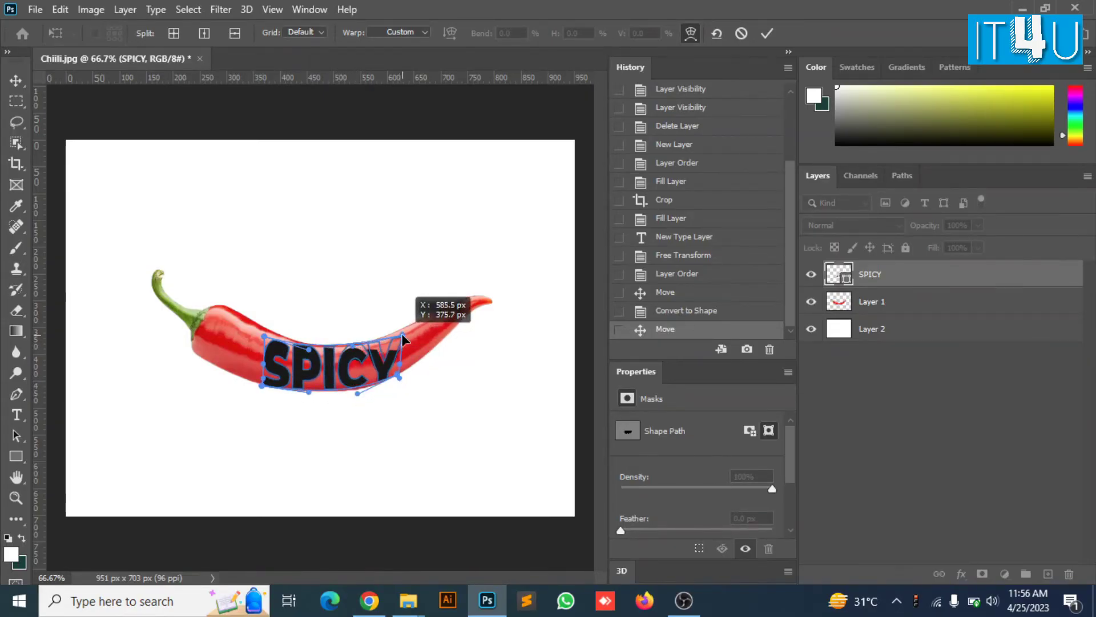
left_click_drag(265, 341, 265, 335)
left_click_drag(400, 380, 404, 379)
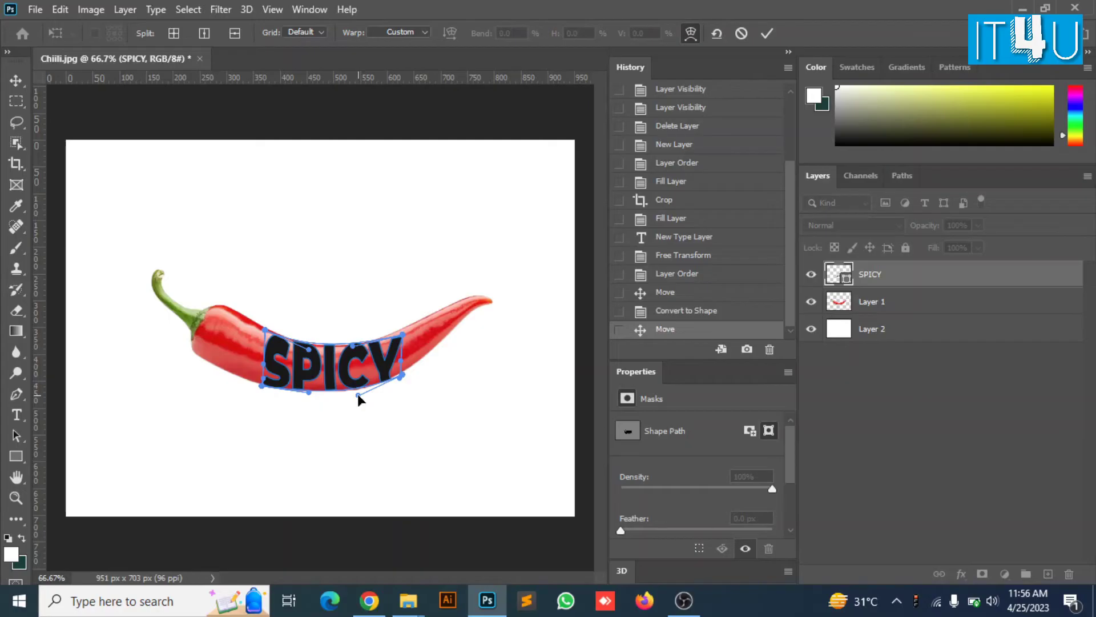
key("Return")
left_click(843, 278, "ctrl")
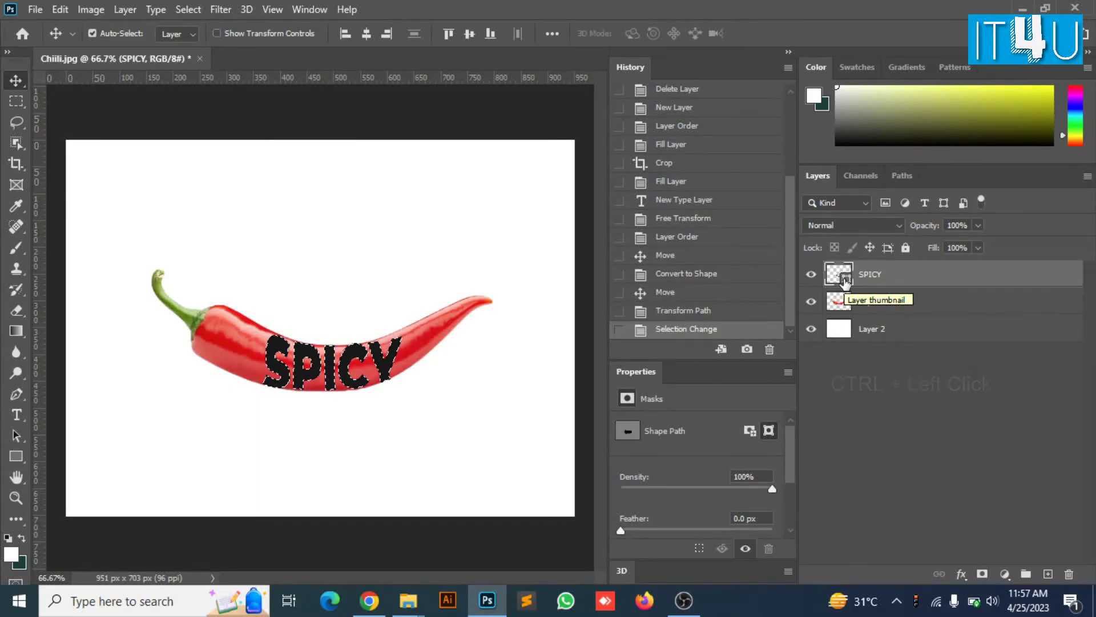
- Mask the chilli layer with the SPICY selection and hide the black SPICY shape
left_click(897, 308)
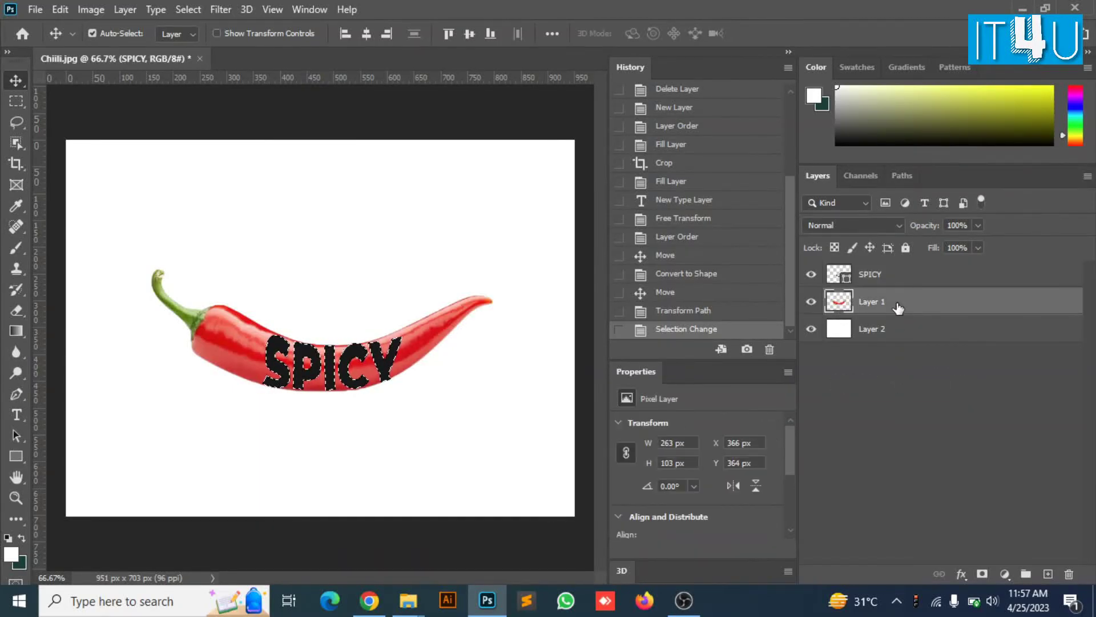
left_click(982, 573)
left_click(811, 274)
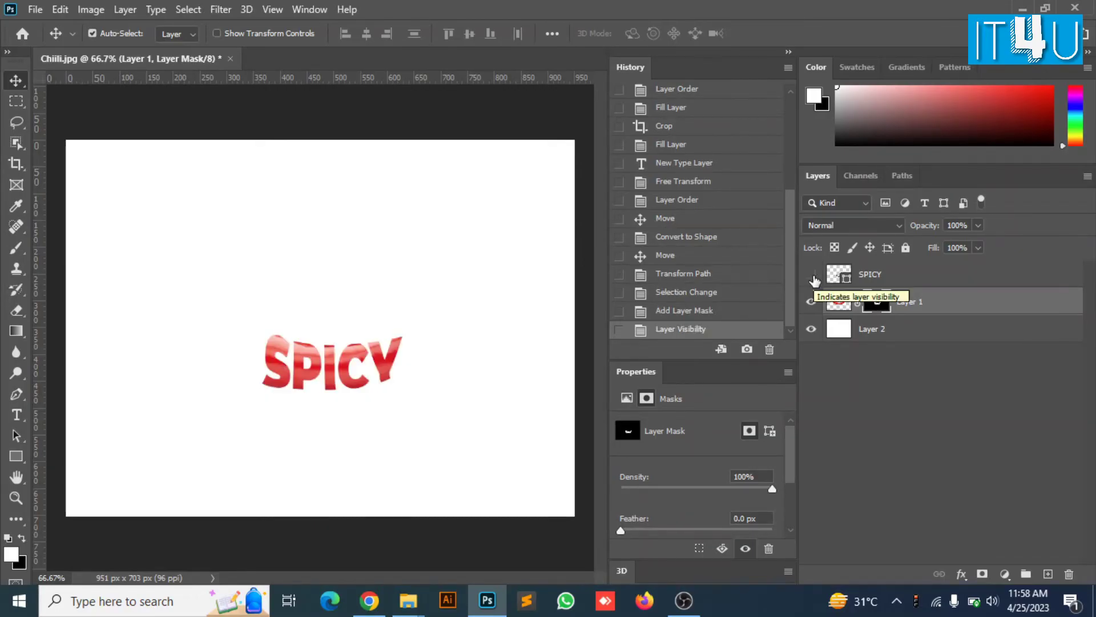
- Add an empty layer below the chilli layer and switch to the Brush tool
left_click(1049, 574)
left_click_drag(893, 307, 893, 342)
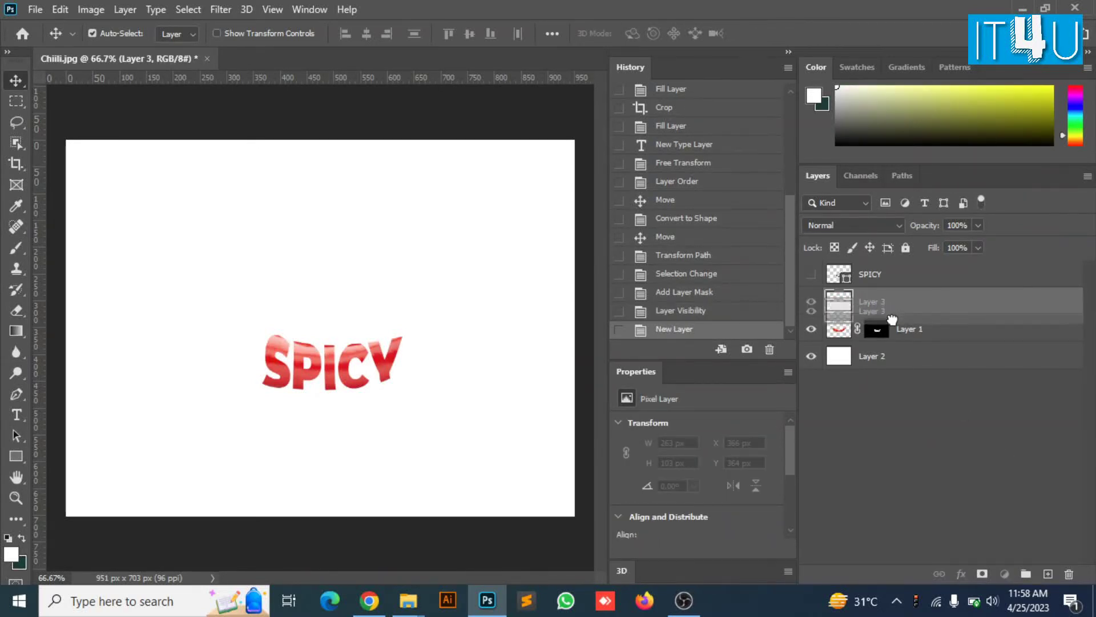
left_click(18, 248)
- Enlarge the brush and paint the mask to reveal the chilli's stem, body and ends
key("bracketright")
key("bracketright")
key("bracketright")
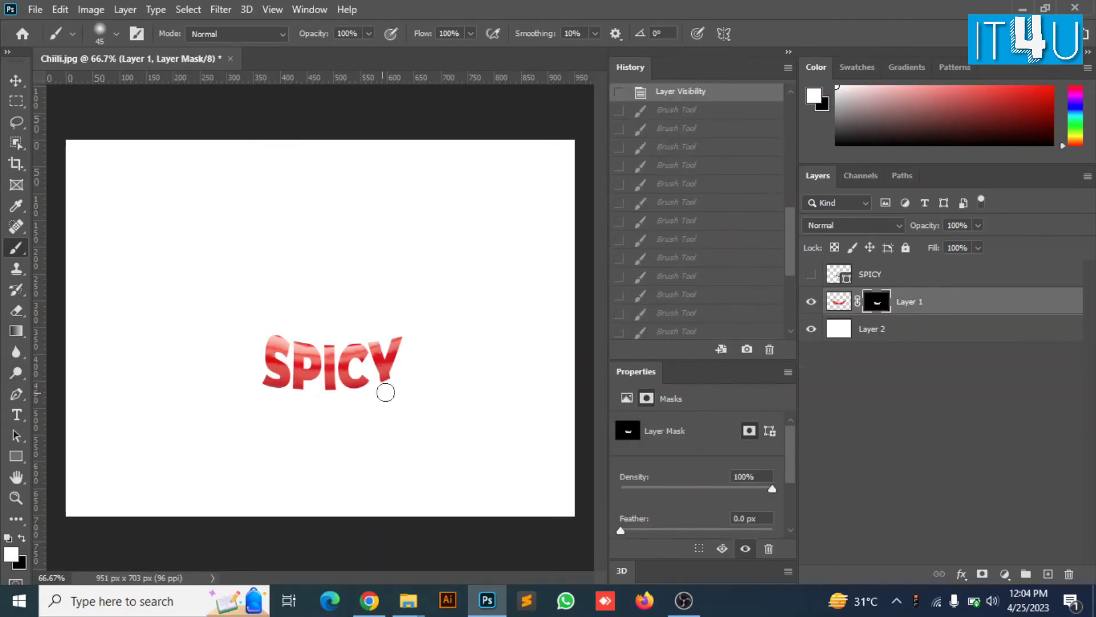
left_click_drag(385, 392, 492, 300)
left_click_drag(257, 336, 186, 298)
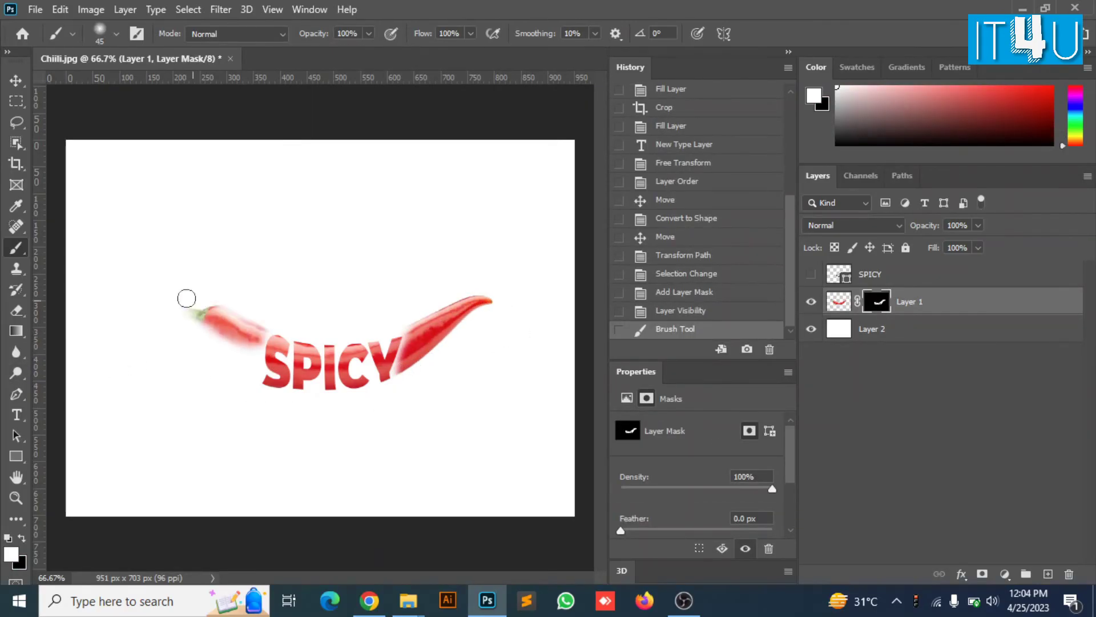
left_click_drag(197, 342, 261, 378)
left_click_drag(214, 313, 257, 334)
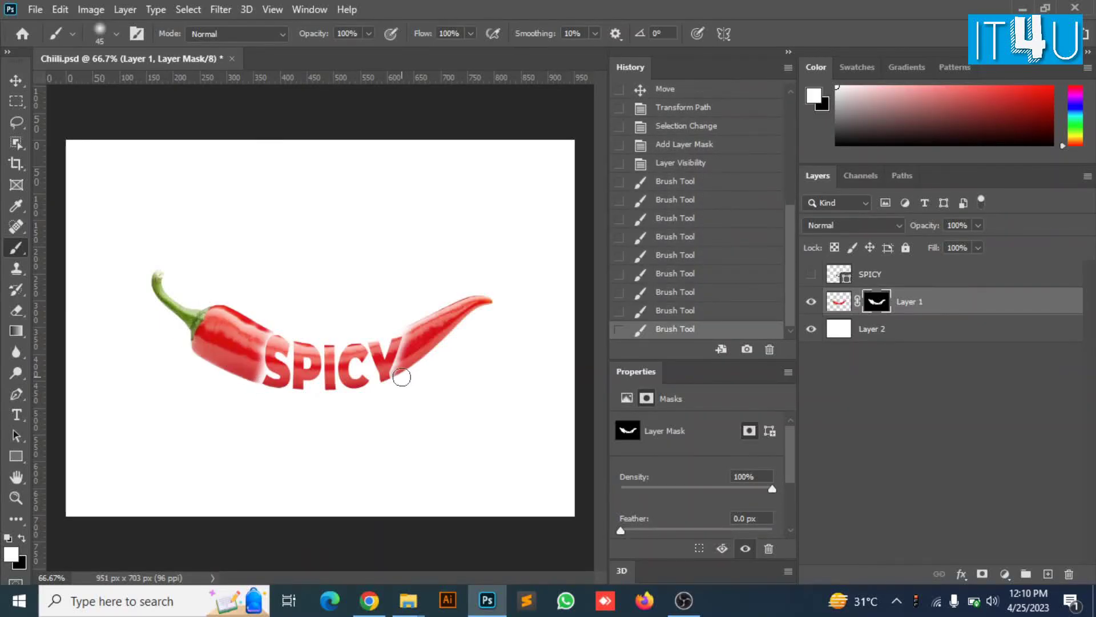
- Touch up the mask around the SPICY letters, especially near the Y and S
left_click_drag(402, 377, 405, 347)
left_click_drag(257, 326, 256, 377)
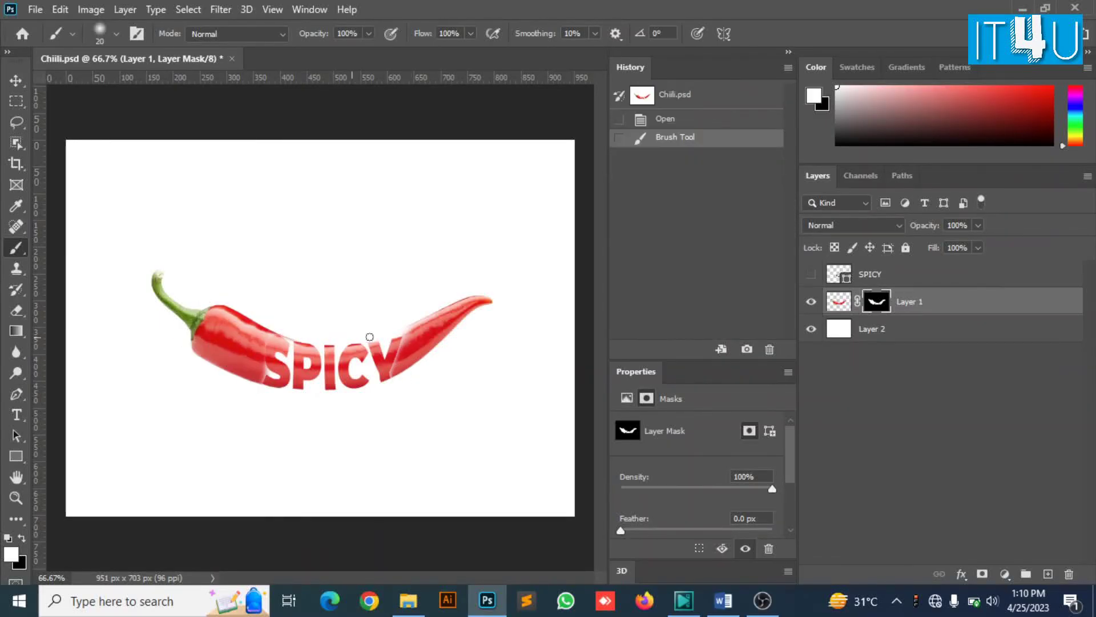
mouse_move(369, 337)
left_mouse_down()
mouse_move(416, 330)
mouse_move(457, 306)
left_mouse_up()
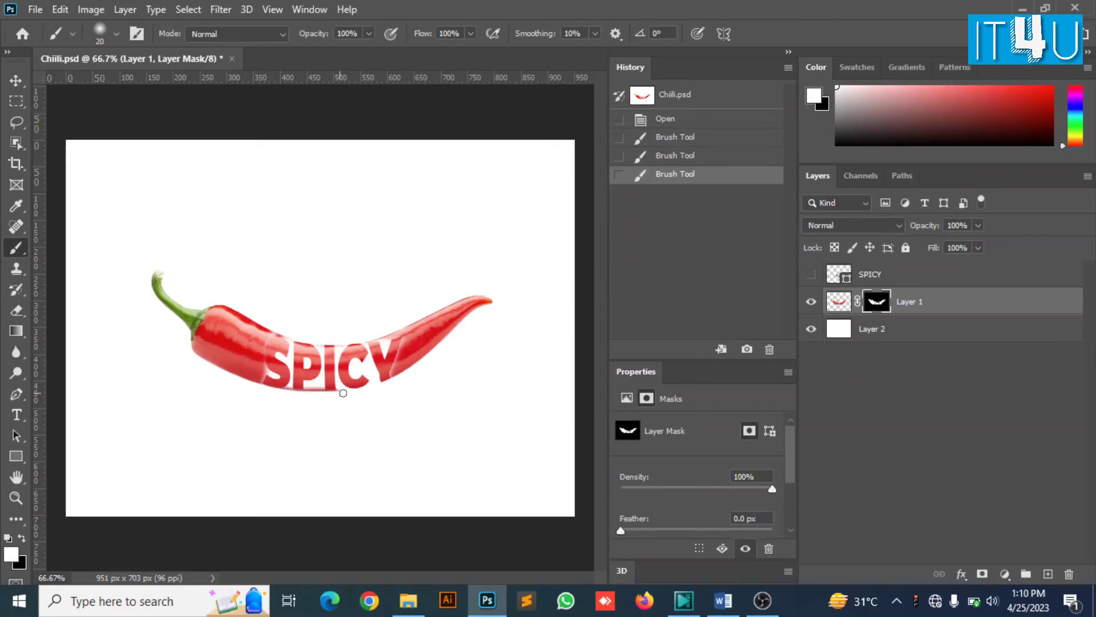
left_click_drag(343, 393, 282, 343)
left_click_drag(291, 338, 317, 347)
left_click_drag(326, 343, 368, 342)
mouse_move(288, 338)
left_mouse_down()
mouse_move(386, 341)
mouse_move(287, 336)
left_mouse_up()
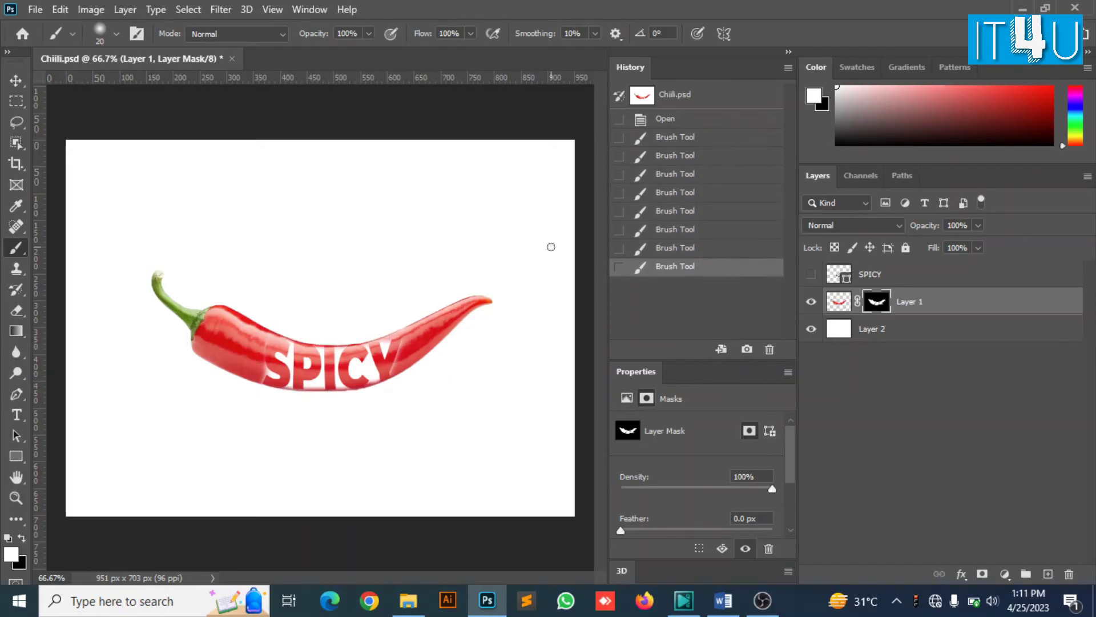